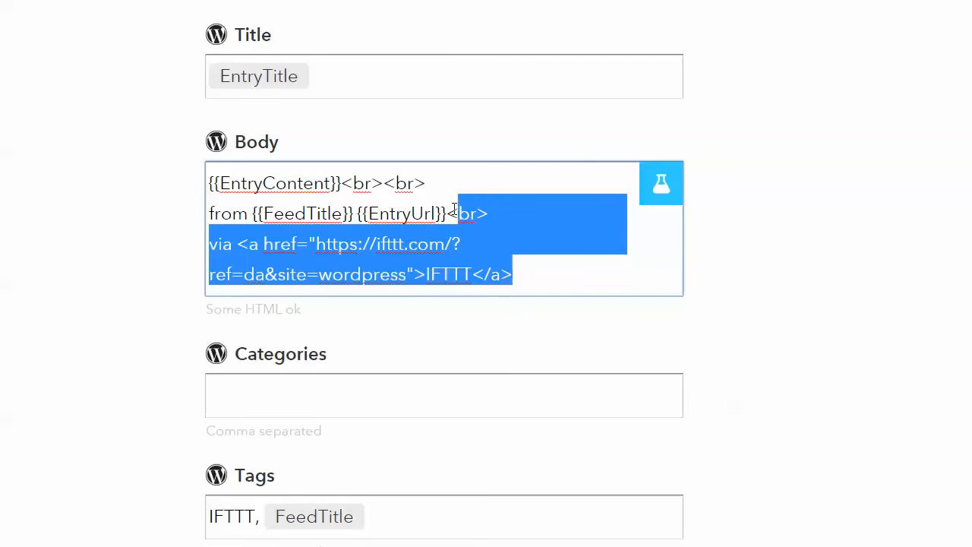
Delete the IFTTT attribution line after the EntryUrl ingredient in the post Body template
key("BackSpace")
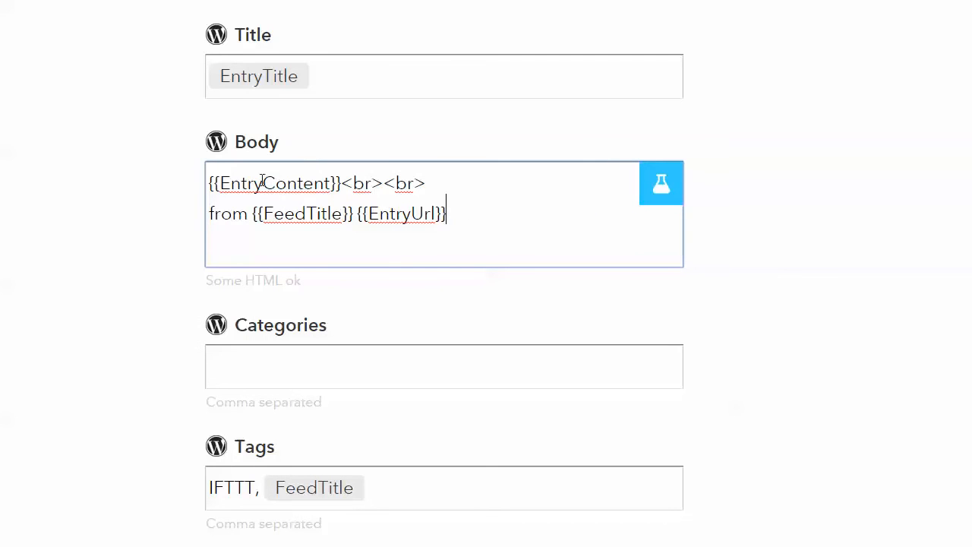
left_click_drag(241, 183, 316, 185)
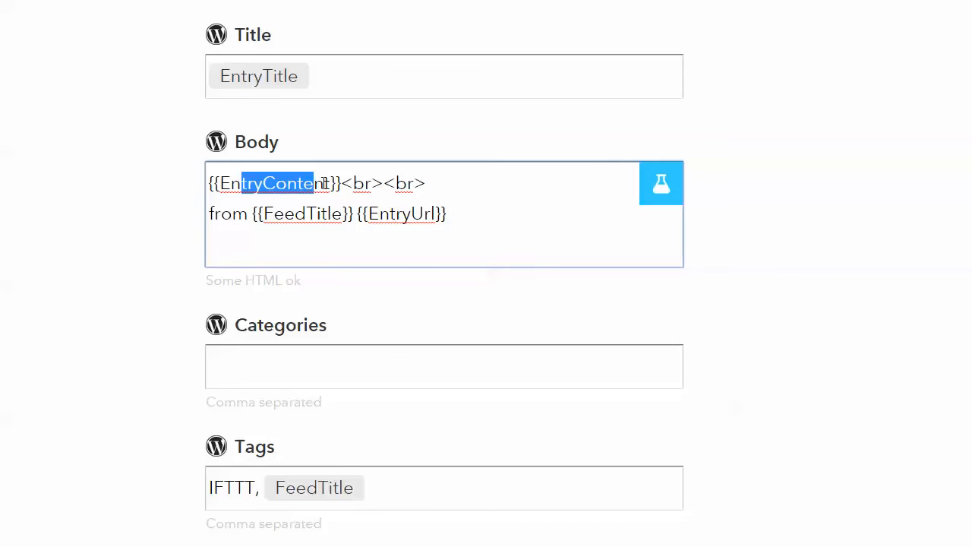
left_click_drag(330, 183, 225, 186)
left_click_drag(353, 183, 411, 183)
left_click_drag(232, 213, 440, 214)
key("Left")
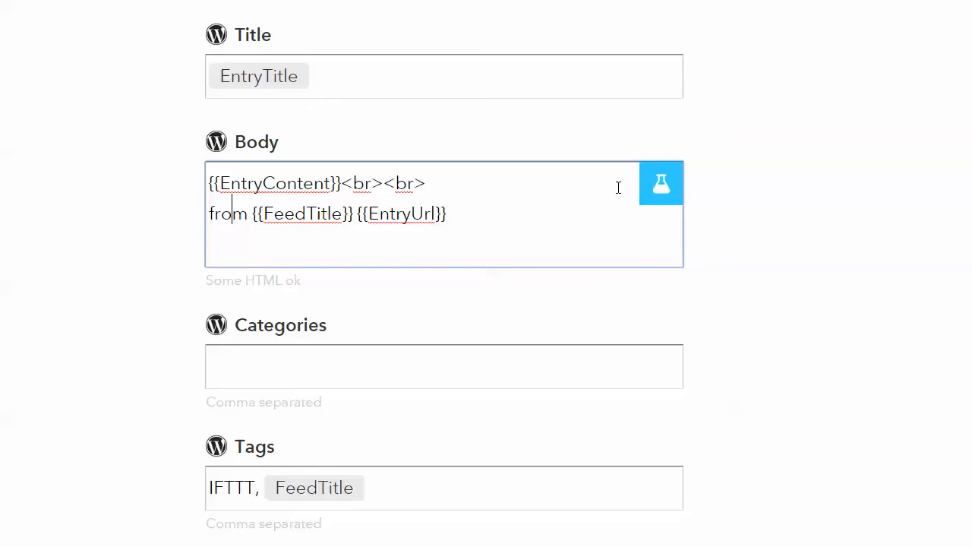
left_click(666, 188)
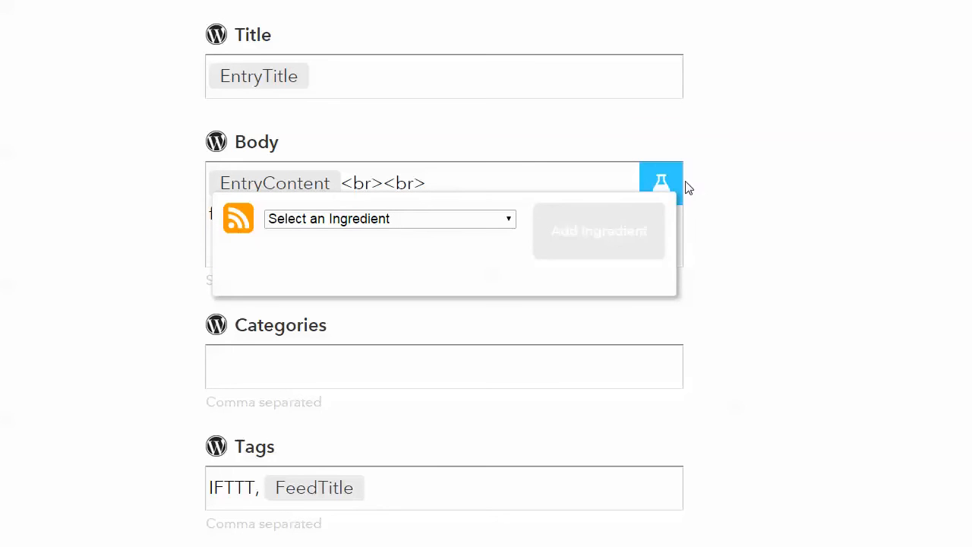
left_click(509, 221)
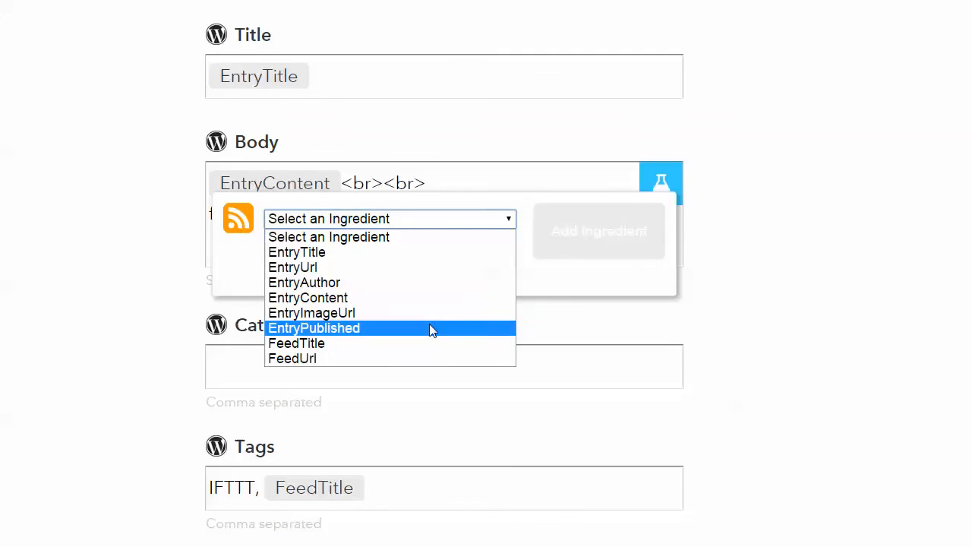
left_click(755, 235)
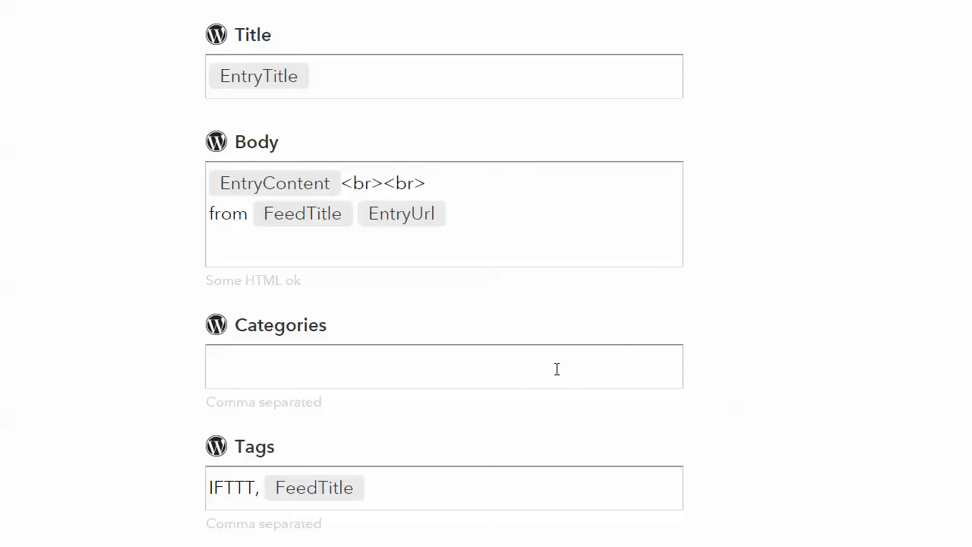
Remove the IFTTT tag from the Tags field, leaving only the FeedTitle ingredient
scroll(556, 369, "down", 2)
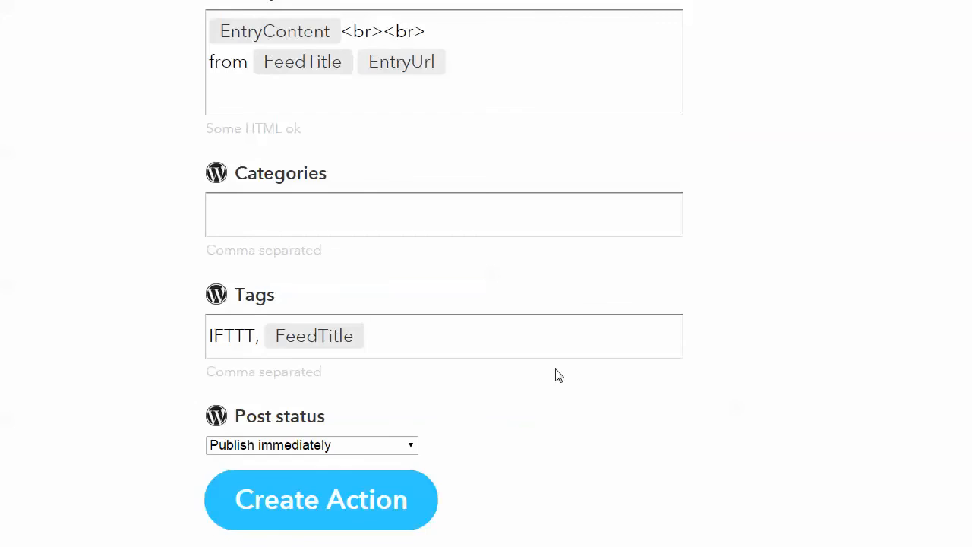
left_click_drag(263, 332, 179, 328)
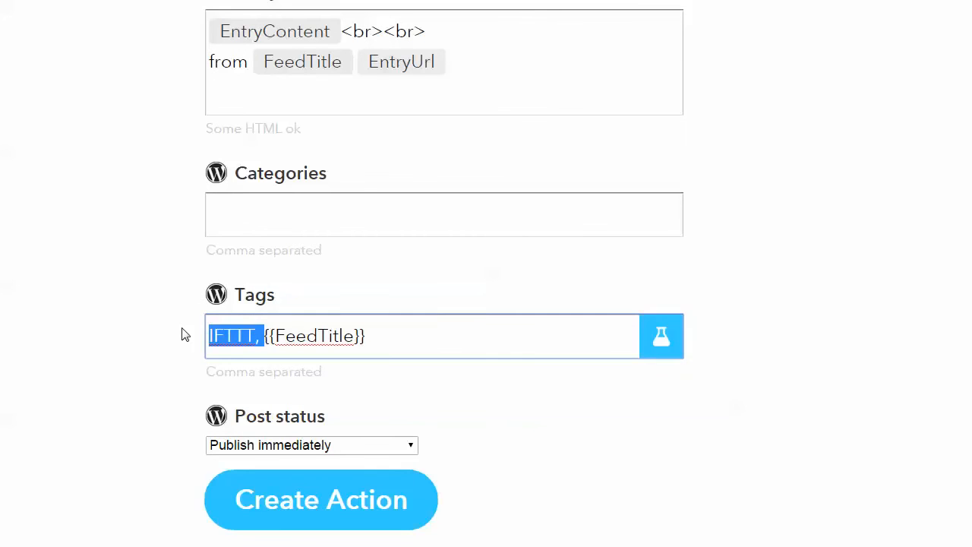
key("BackSpace")
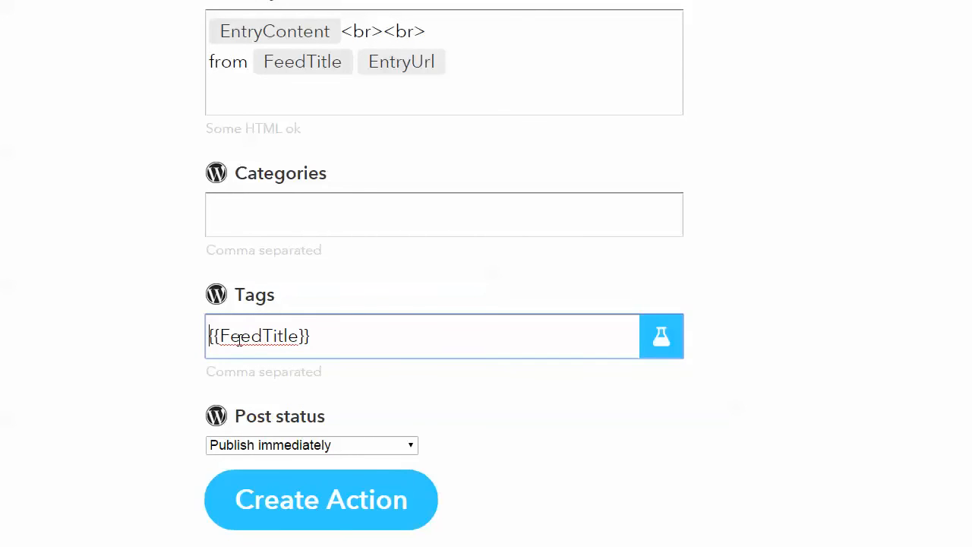
left_click(657, 346)
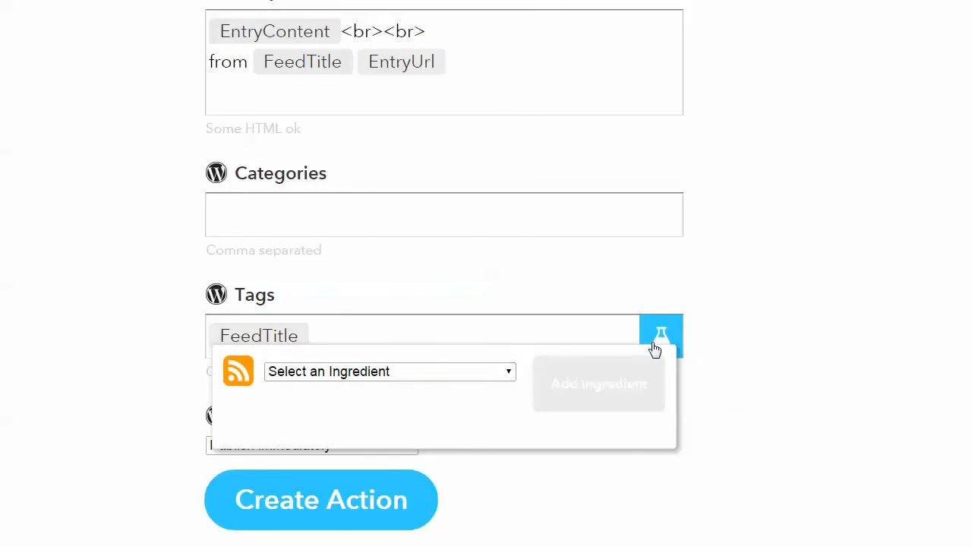
left_click(506, 375)
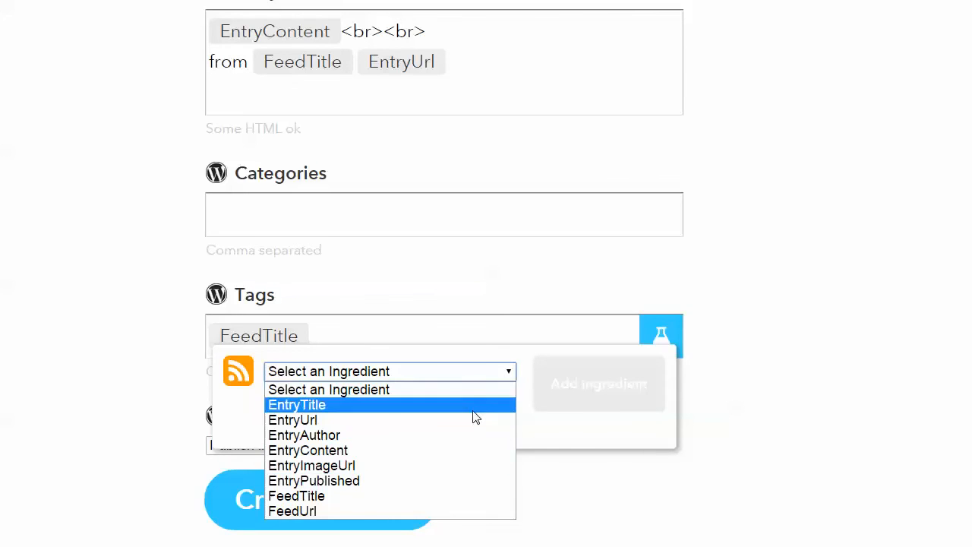
left_click(725, 366)
left_click(751, 362)
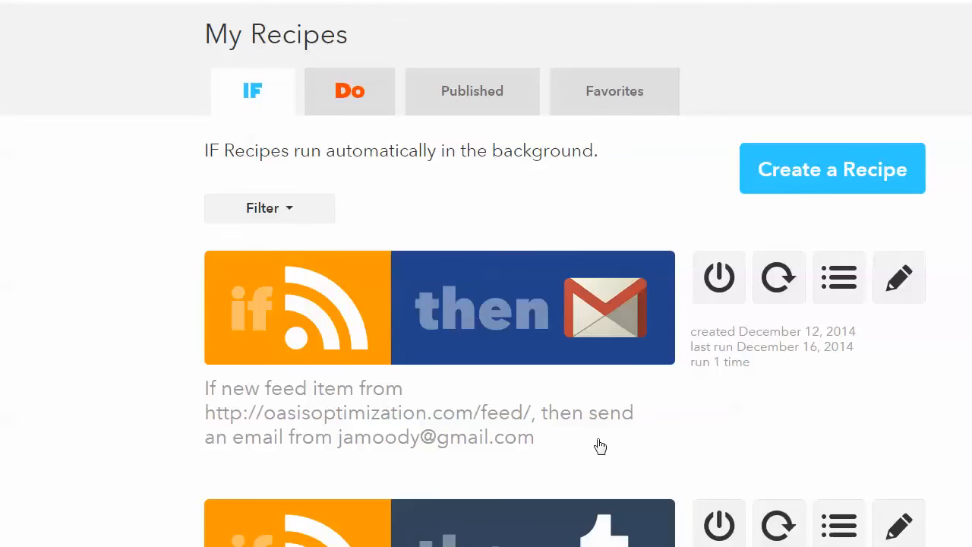
Start creating a new recipe and choose WordPress as the trigger channel
left_click(869, 190)
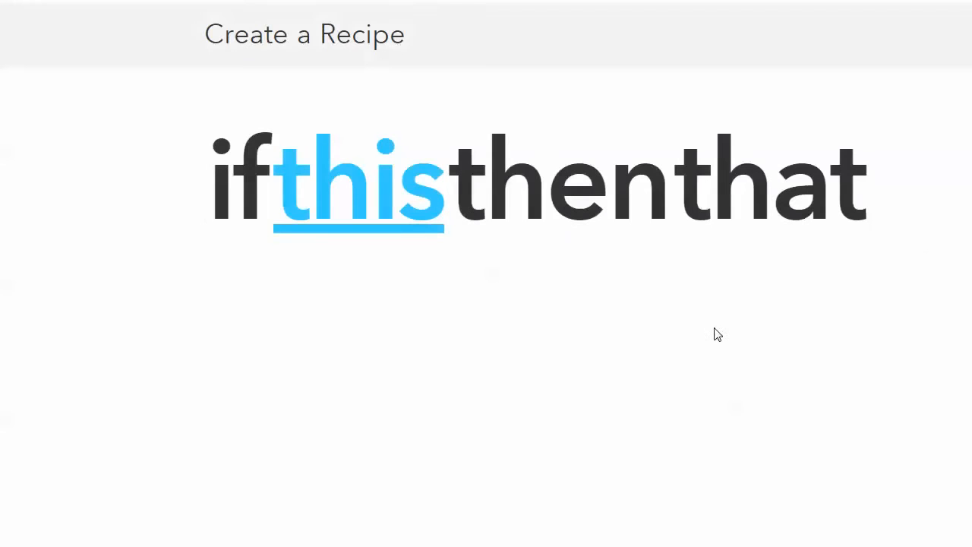
left_click(383, 205)
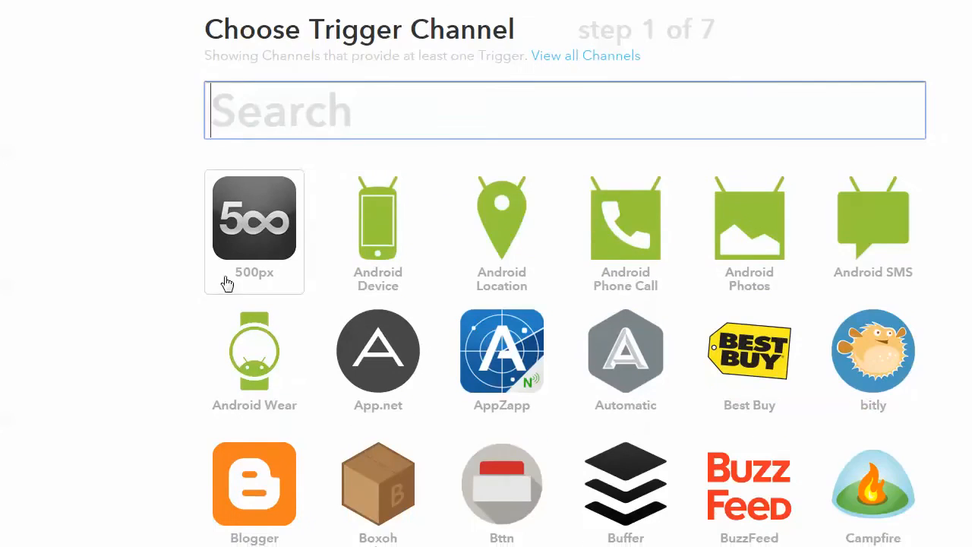
scroll(159, 287, "down", 12)
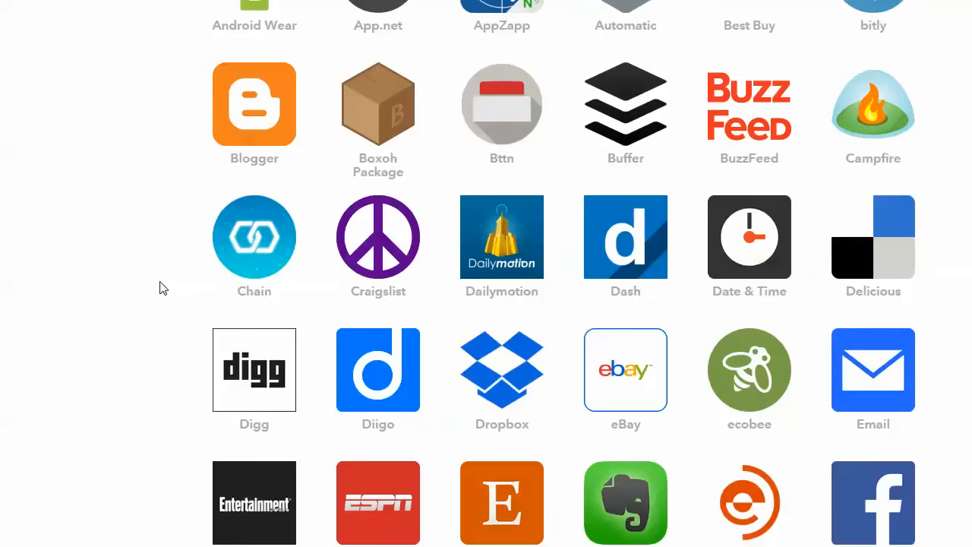
scroll(163, 298, "down", 15)
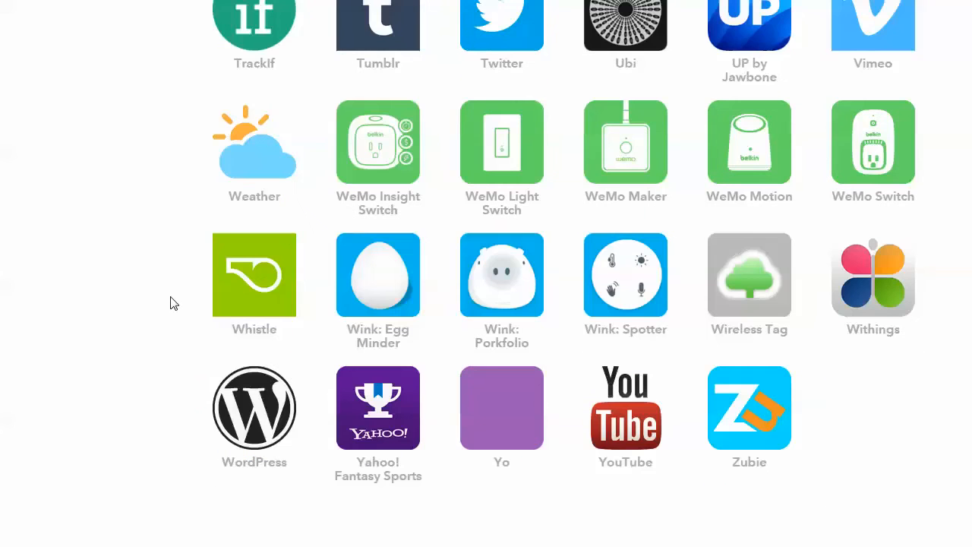
left_click(275, 380)
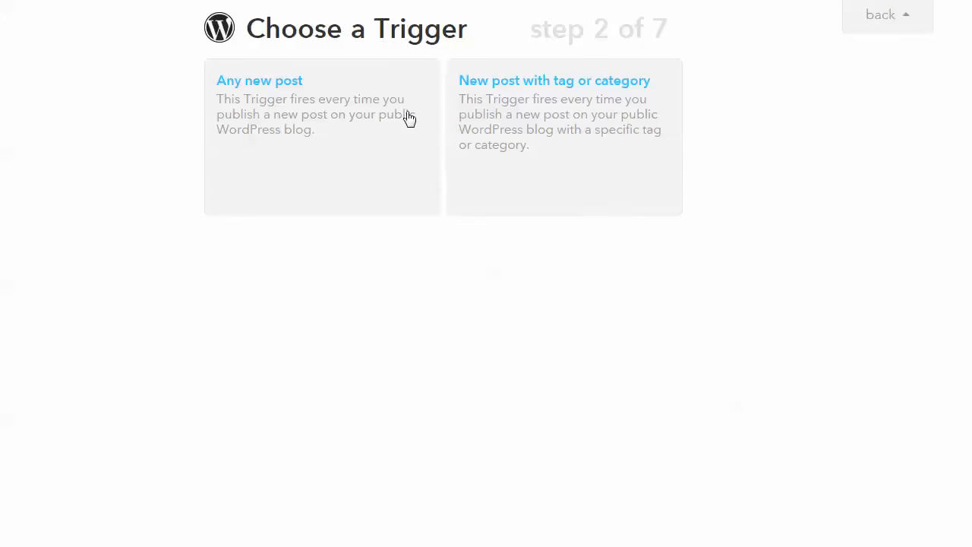
Create the Any new post trigger and move on to choosing the action channel
left_click(323, 136)
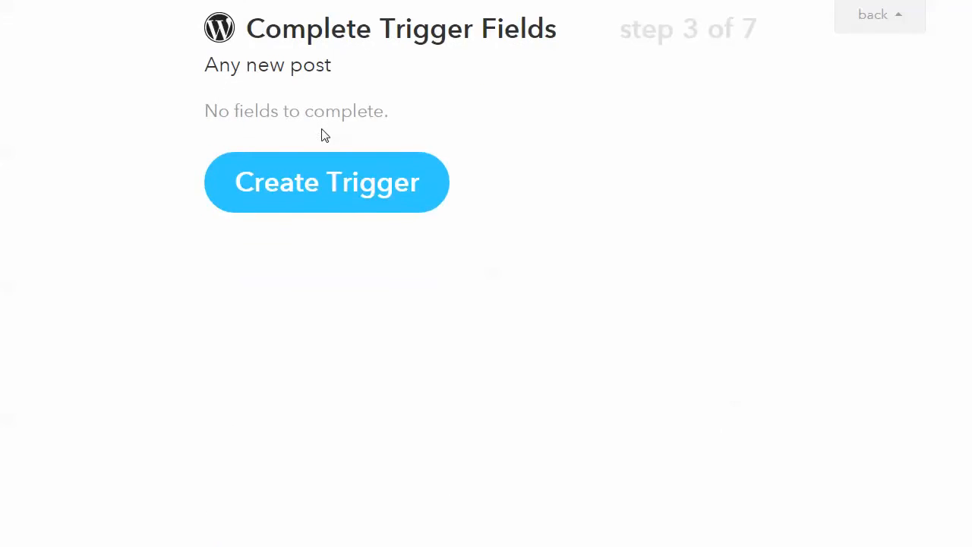
left_click(318, 195)
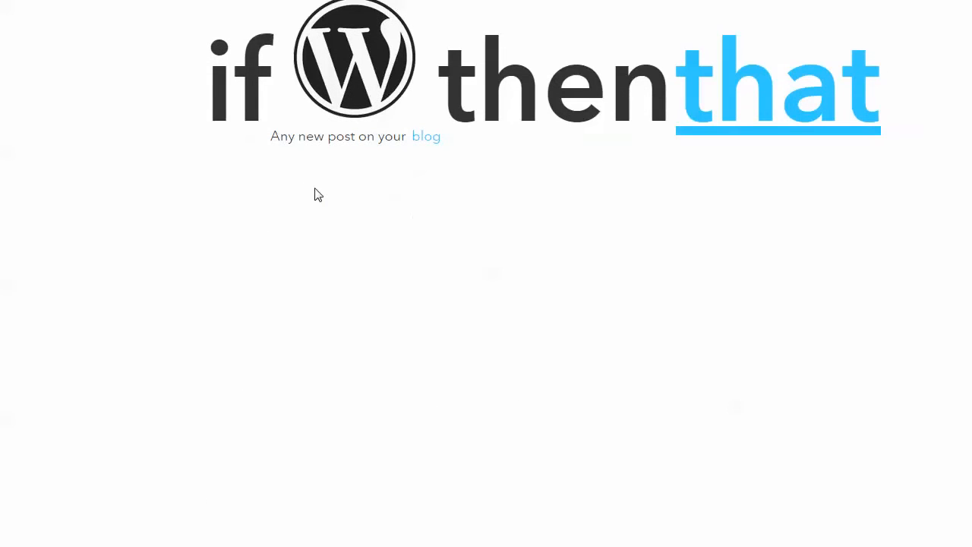
left_click(735, 119)
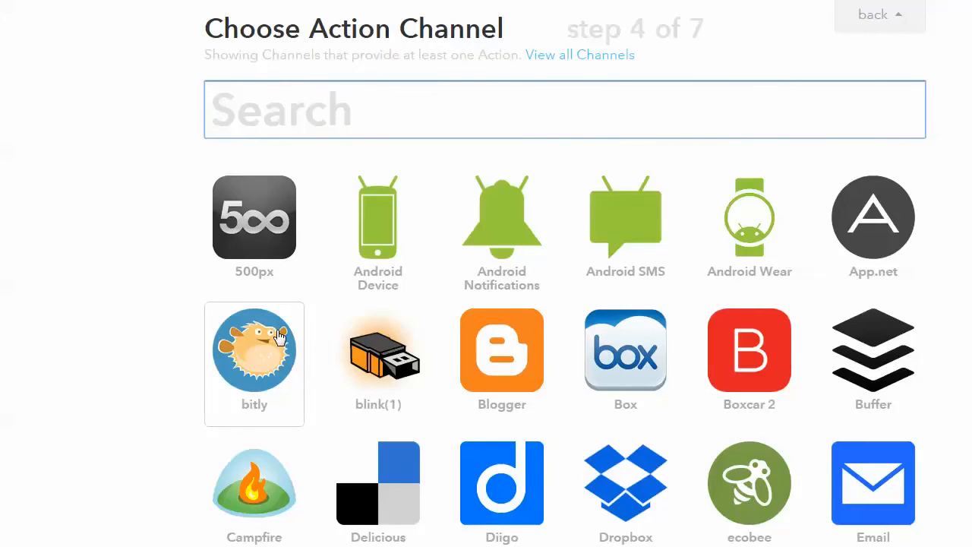
Browse the list of available action channels
scroll(172, 327, "down", 2)
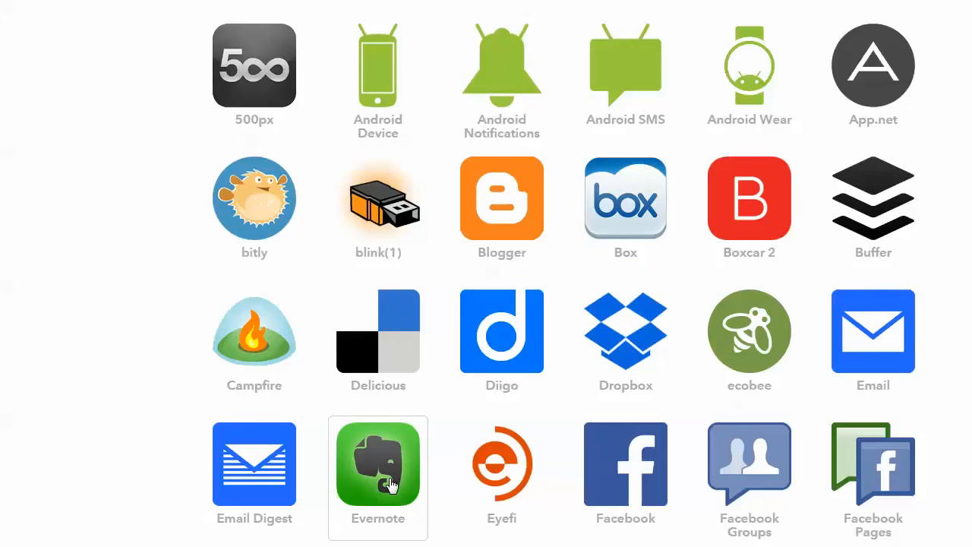
scroll(421, 447, "down", 3)
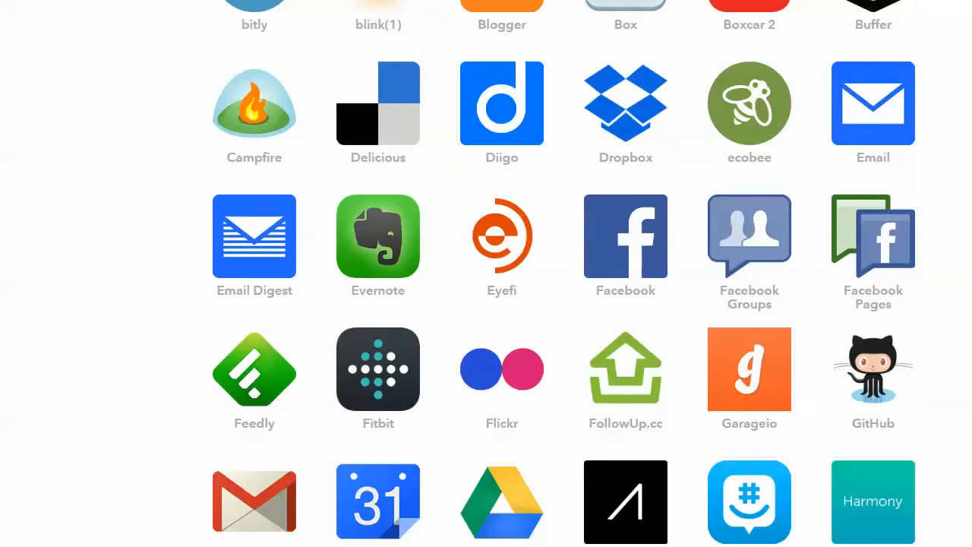
scroll(464, 525, "down", 2)
scroll(486, 379, "up", 2)
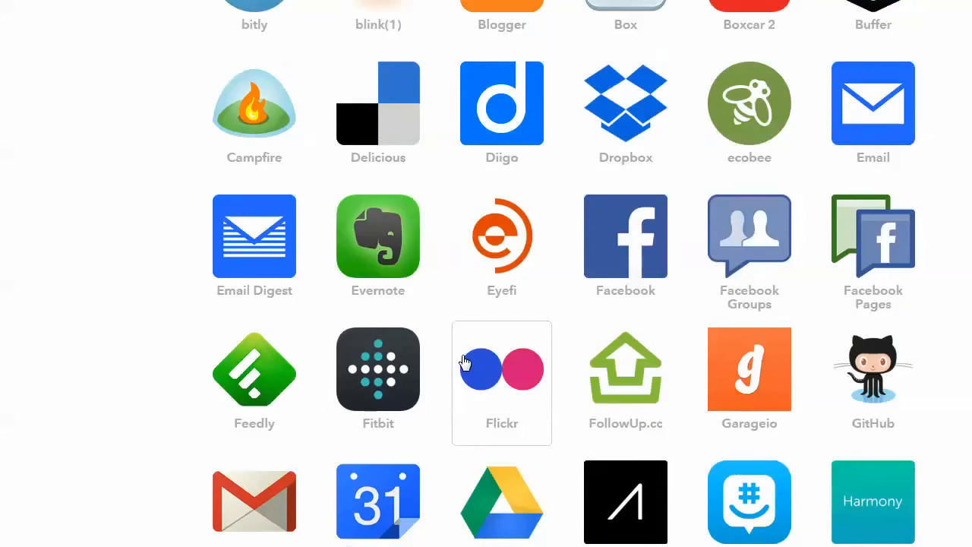
scroll(465, 363, "up", 2)
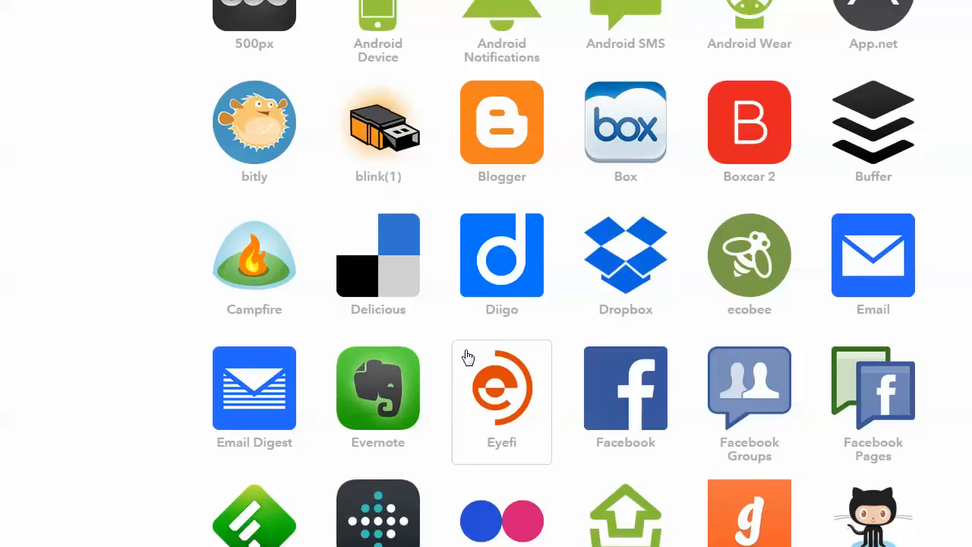
scroll(468, 358, "down", 3)
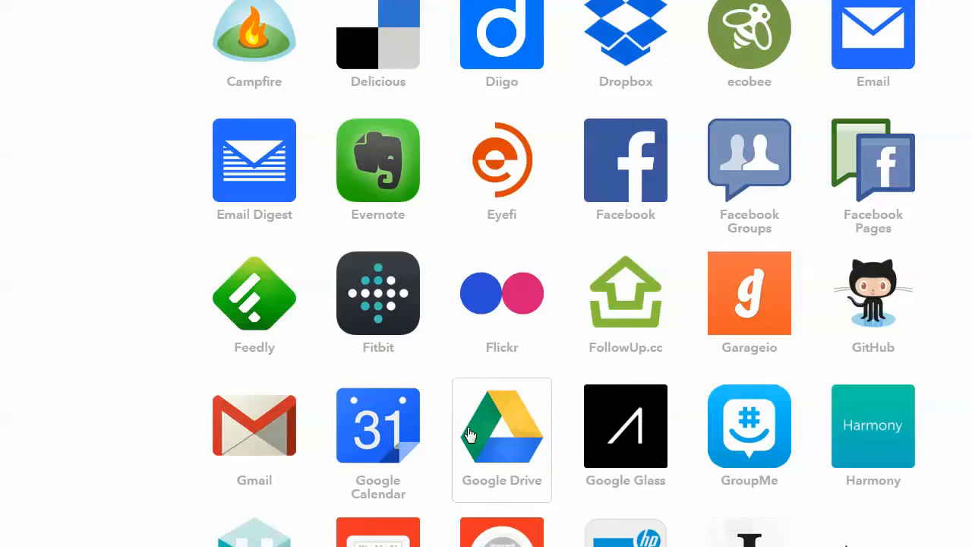
scroll(766, 304, "down", 13)
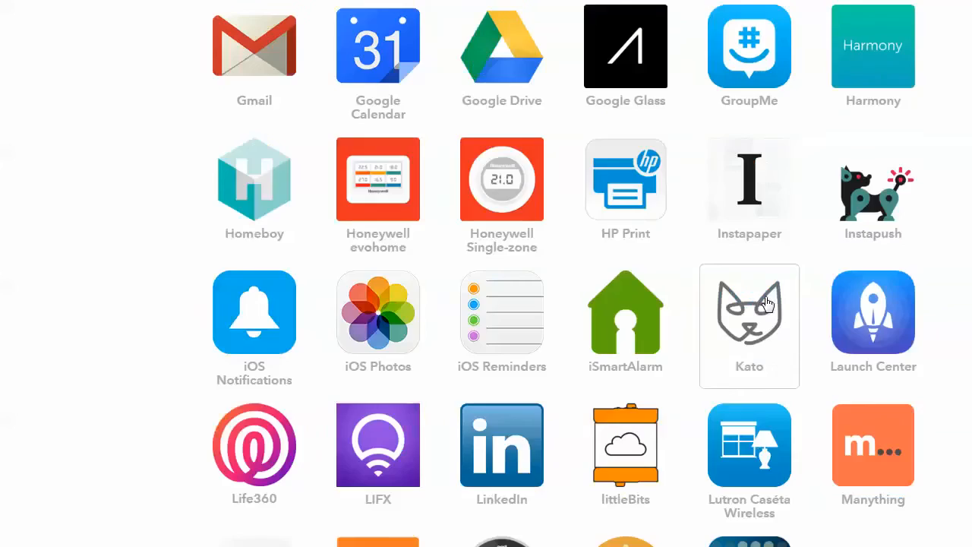
scroll(743, 306, "down", 6)
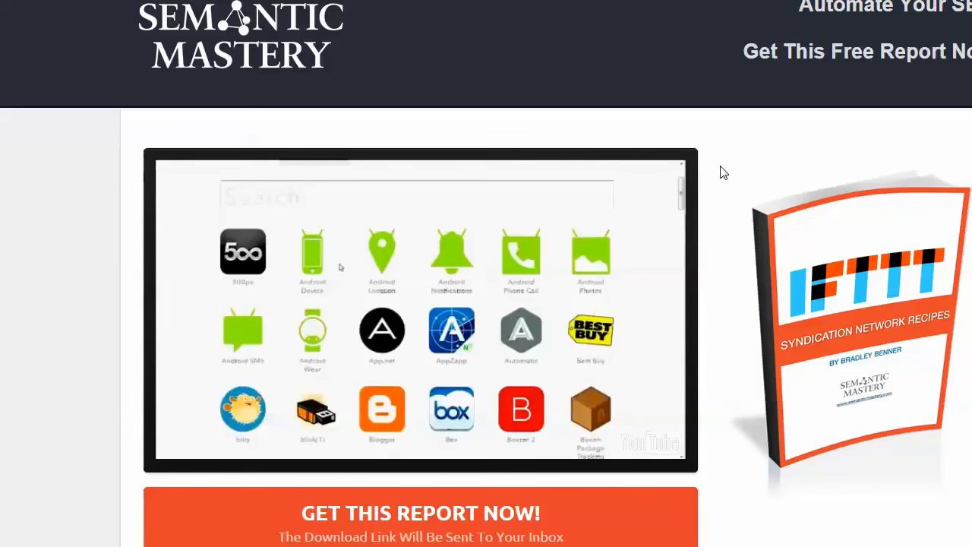
scroll(750, 190, "down", 1)
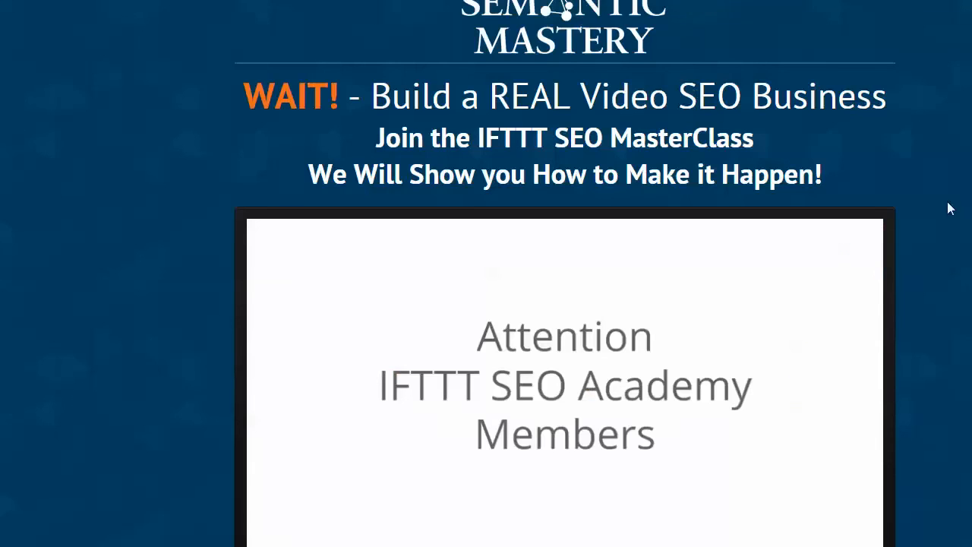
scroll(948, 208, "down", 1)
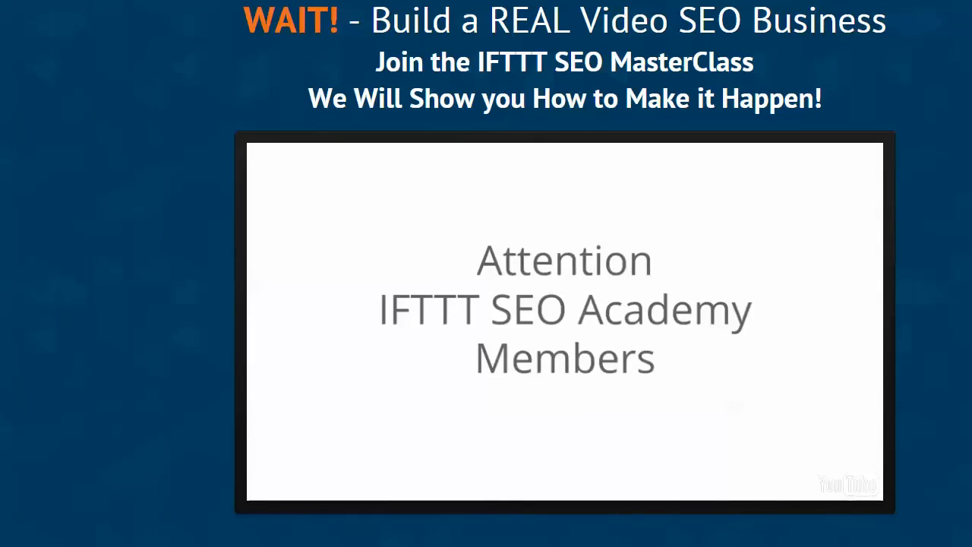